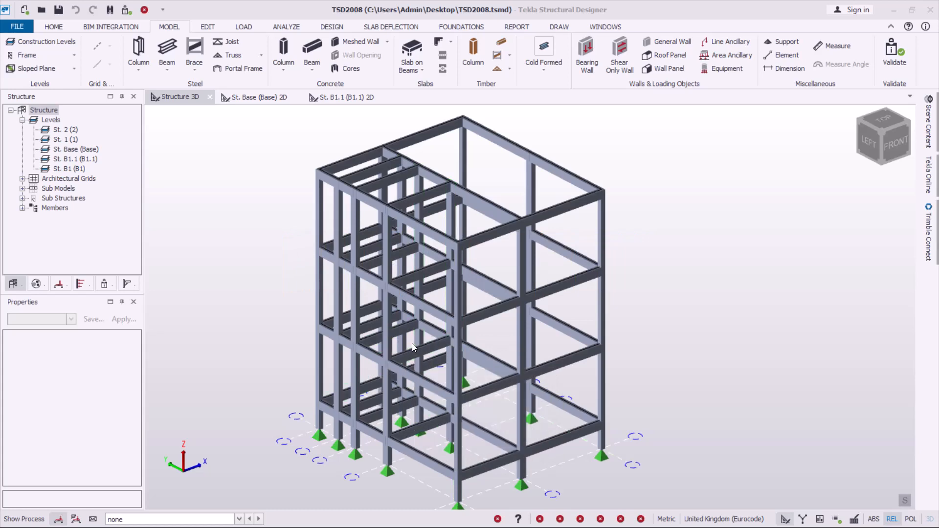
- Delete all concrete beams on levels 2 and 1, keeping the columns
middle_click_drag(412, 344, 508, 331)
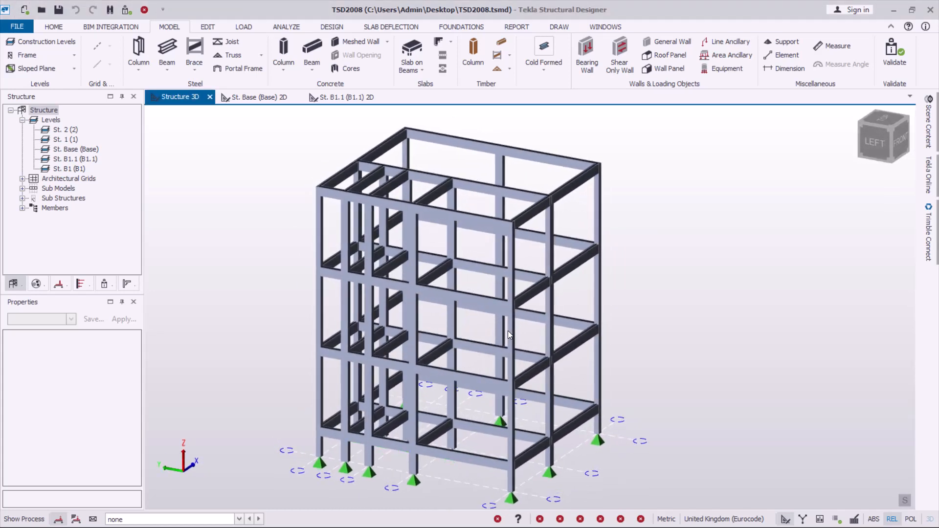
scroll(462, 130, "up", 2)
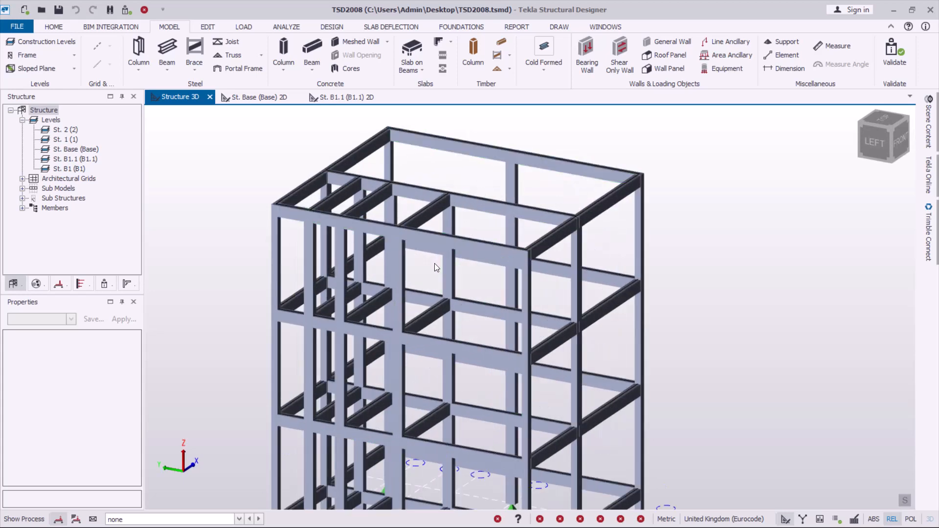
middle_click_drag(434, 263, 556, 223)
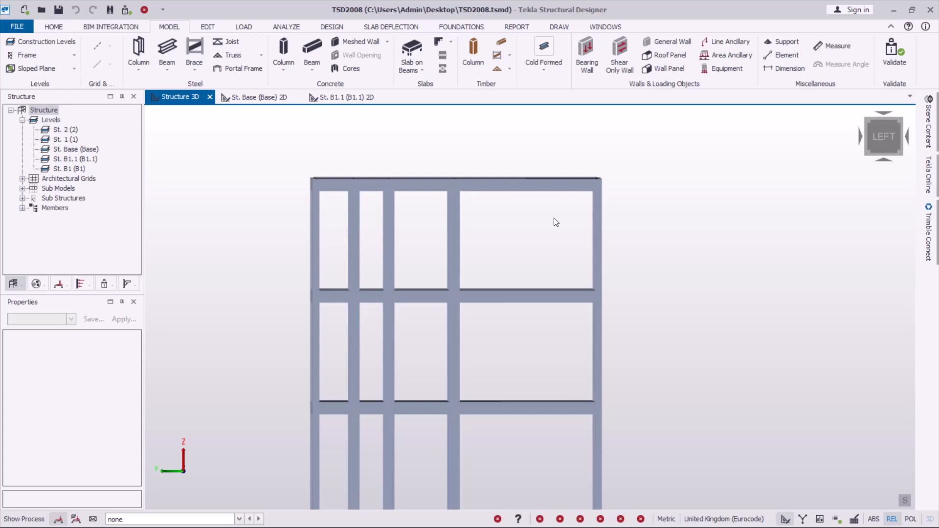
scroll(509, 231, "down", 2)
scroll(375, 372, "up", 3)
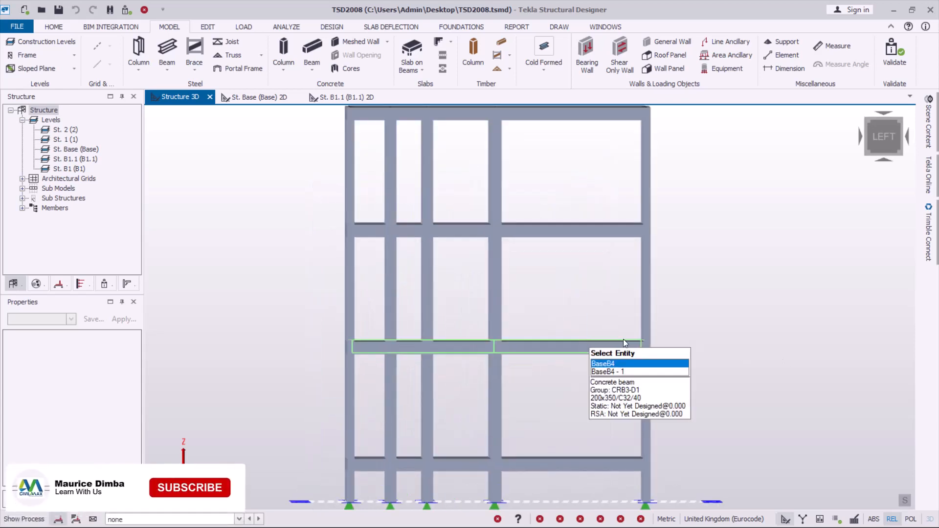
scroll(397, 384, "down", 1)
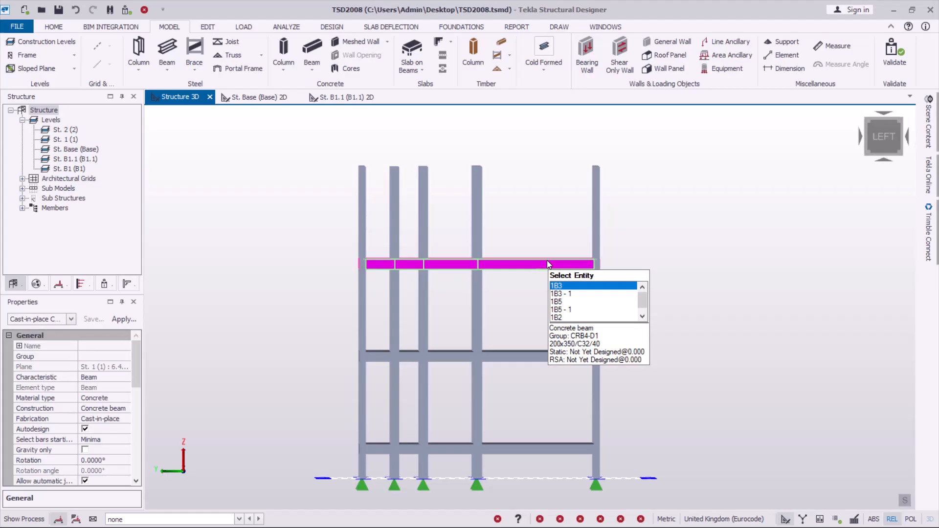
key("Delete")
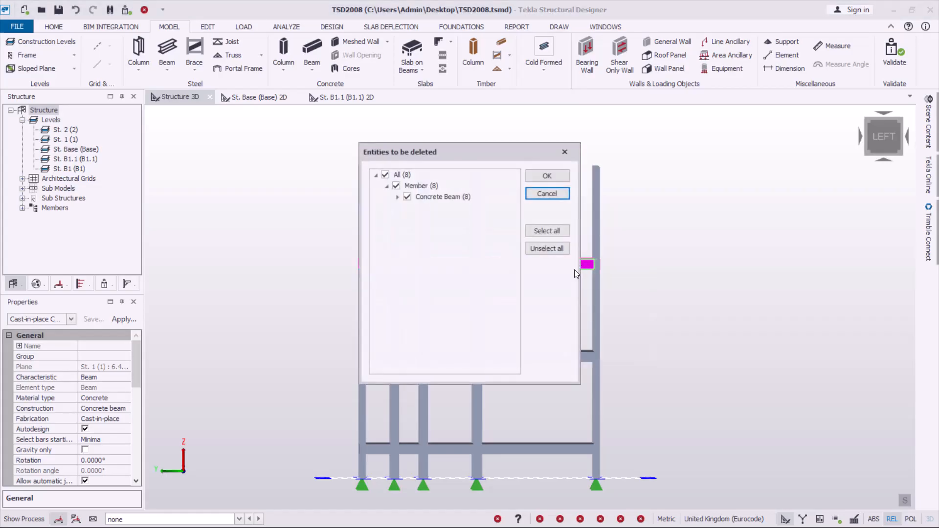
left_click(554, 177)
- Assign a new rectangular section, 250 mm broad and 300 mm deep, to all concrete beams on the Base level
right_click_drag(503, 353, 324, 431)
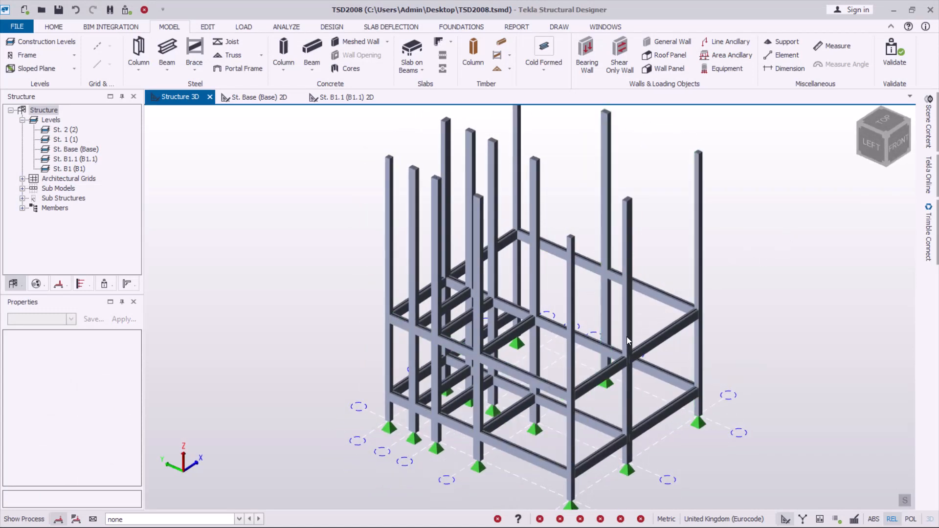
scroll(622, 342, "up", 2)
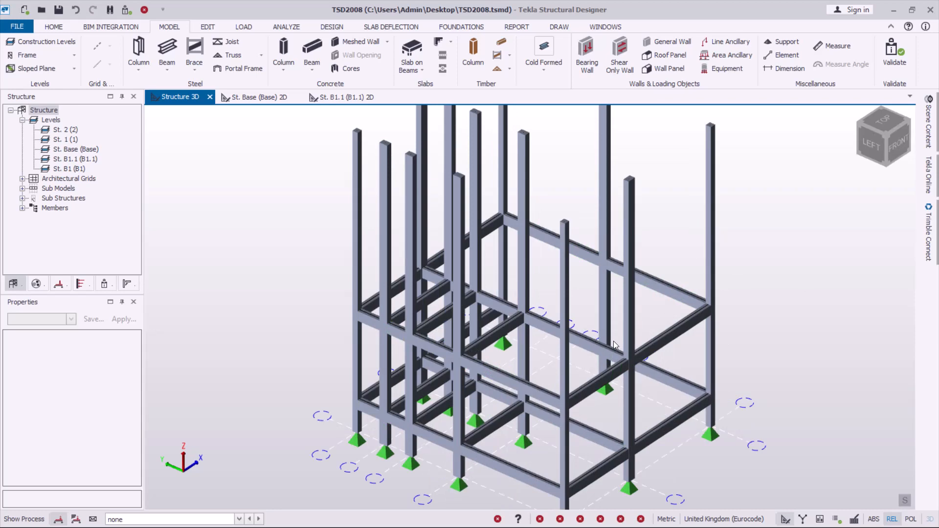
right_click_drag(501, 343, 678, 271)
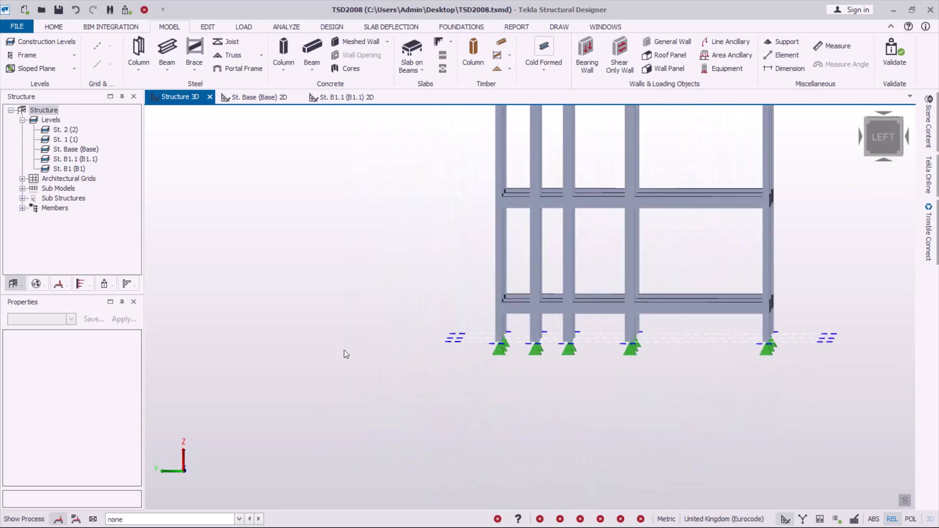
scroll(344, 351, "down", 2)
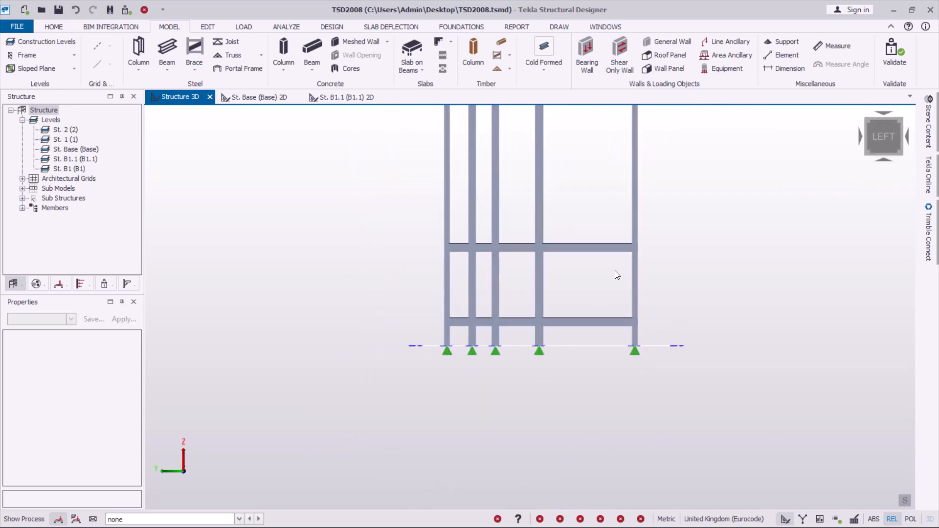
left_click_drag(391, 238, 704, 264)
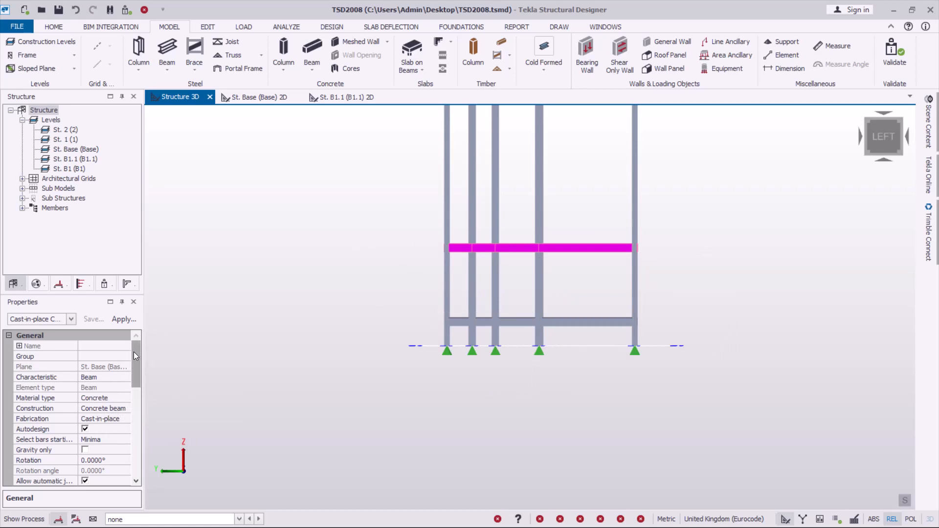
left_click_drag(133, 351, 130, 394)
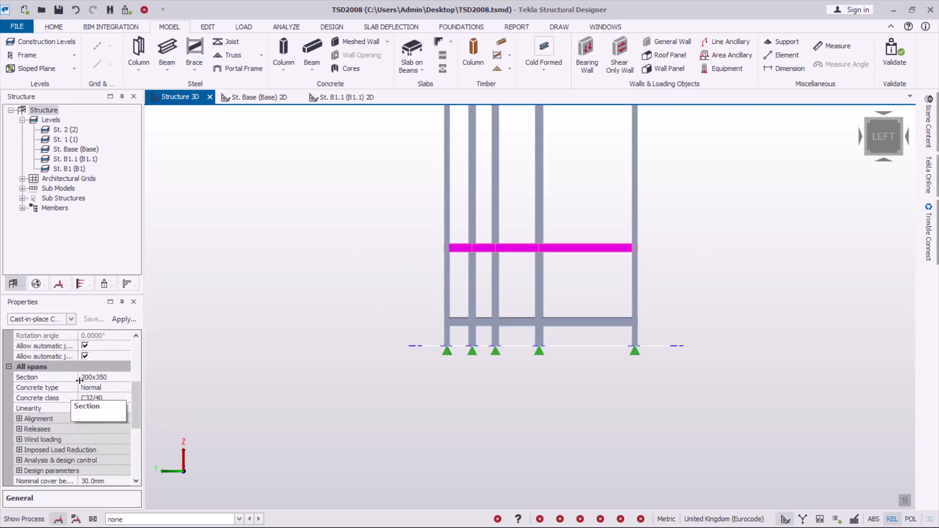
left_click(125, 379)
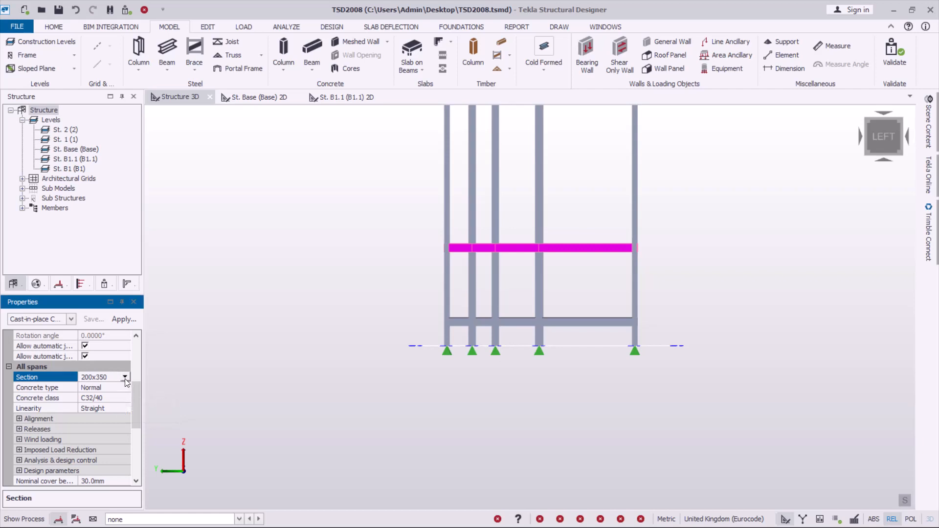
left_click(124, 379)
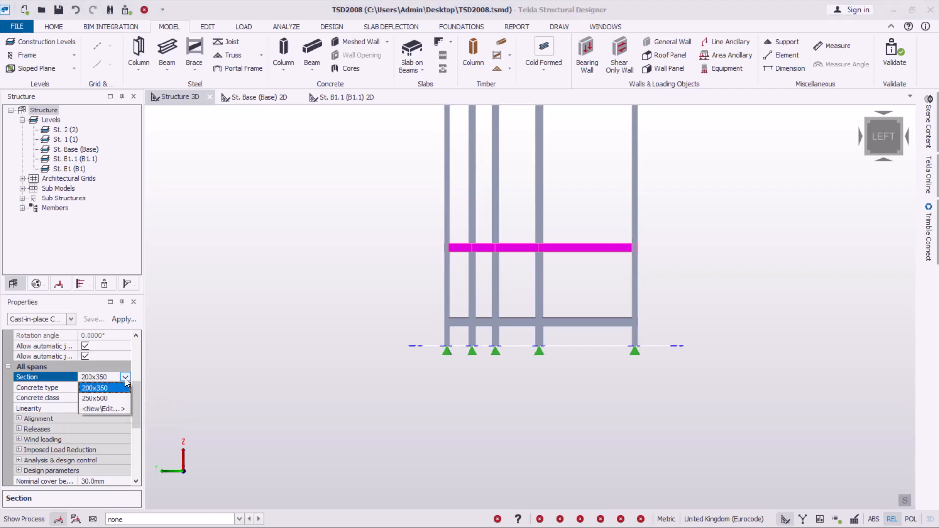
left_click(97, 411)
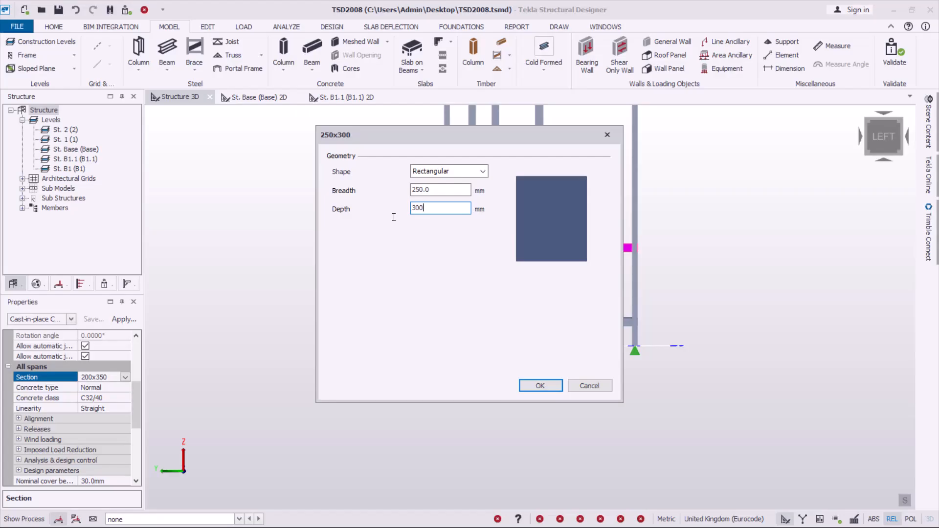
left_click(538, 386)
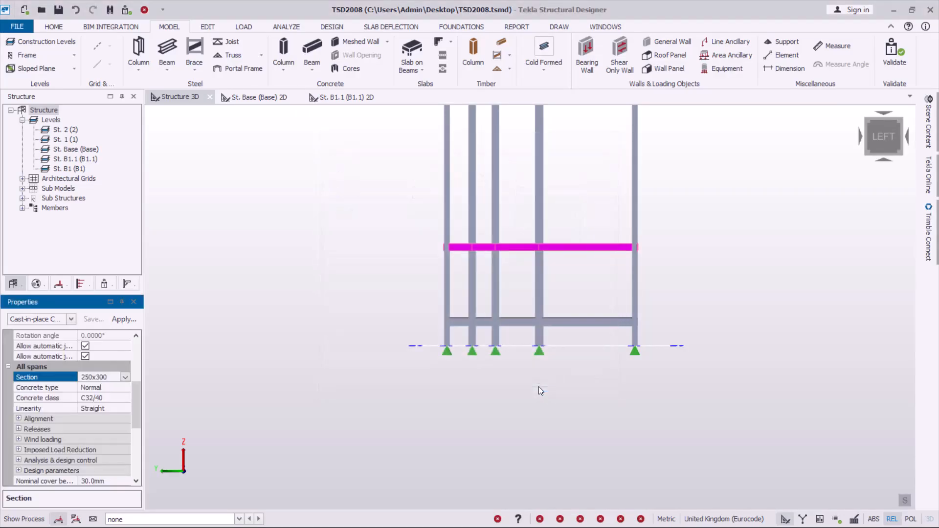
- Create slabs on beams in the Base level plan for the large bay and the three lower small bays beside it
mouse_move(553, 327)
right_click_drag(551, 309, 406, 368)
scroll(308, 403, "down", 1)
scroll(479, 285, "up", 2)
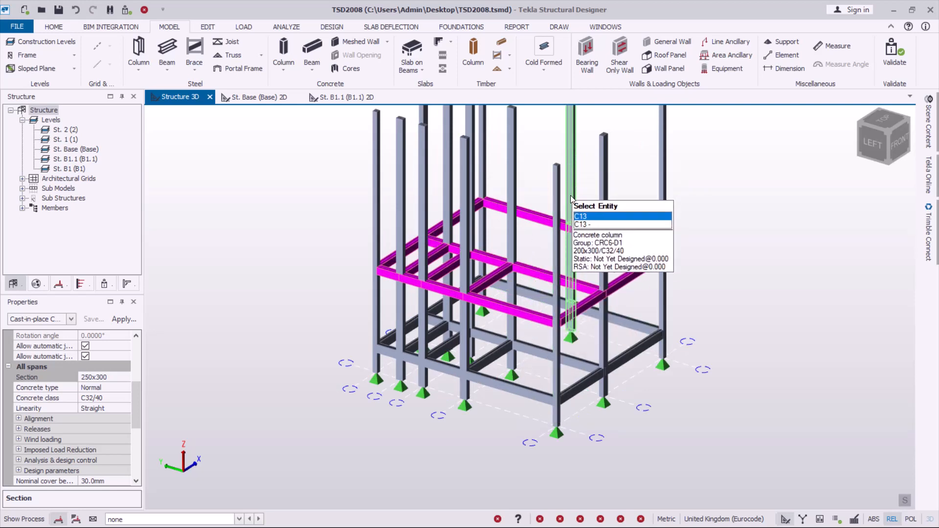
scroll(465, 333, "up", 3)
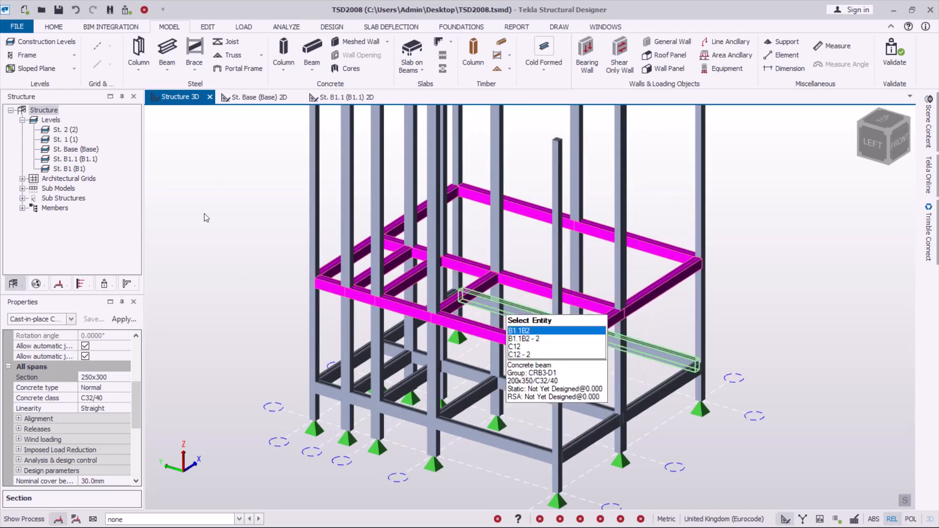
double_click(62, 150)
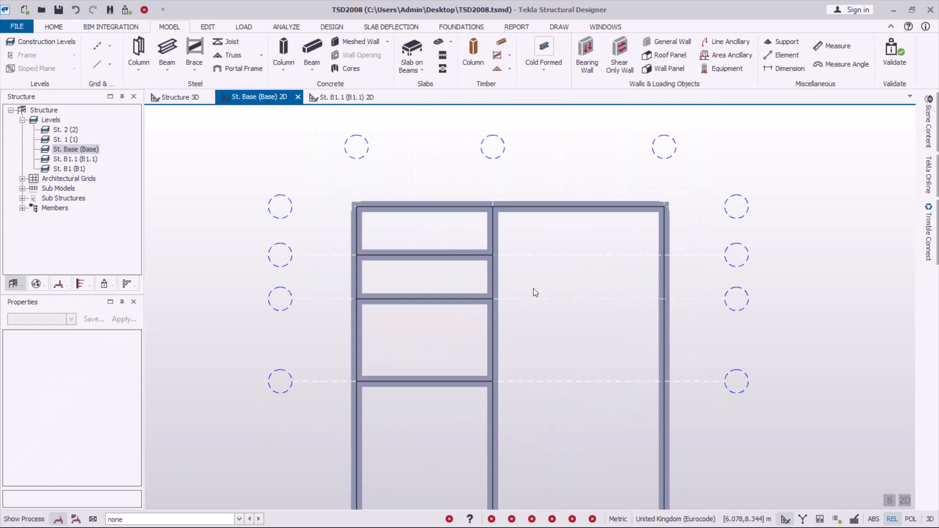
scroll(535, 292, "down", 3)
scroll(518, 343, "up", 2)
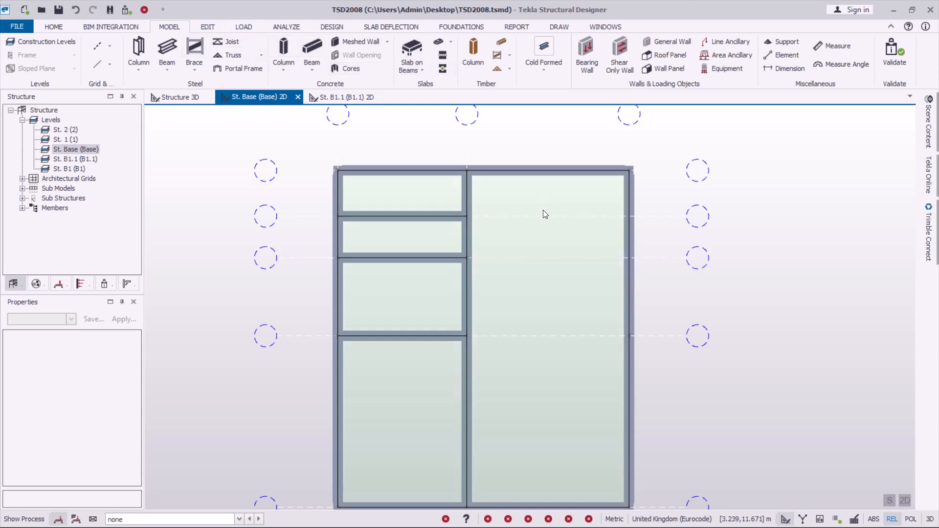
left_click(561, 247)
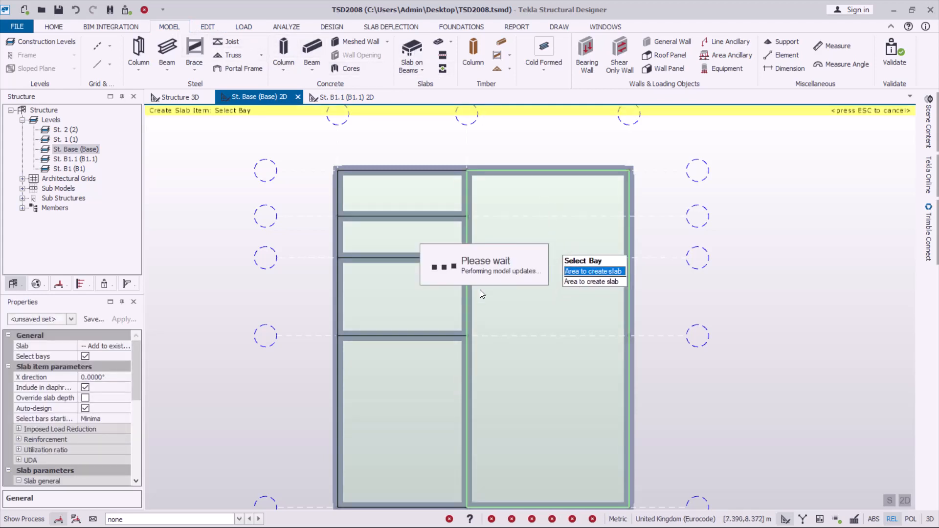
left_click(414, 316)
left_click(410, 433)
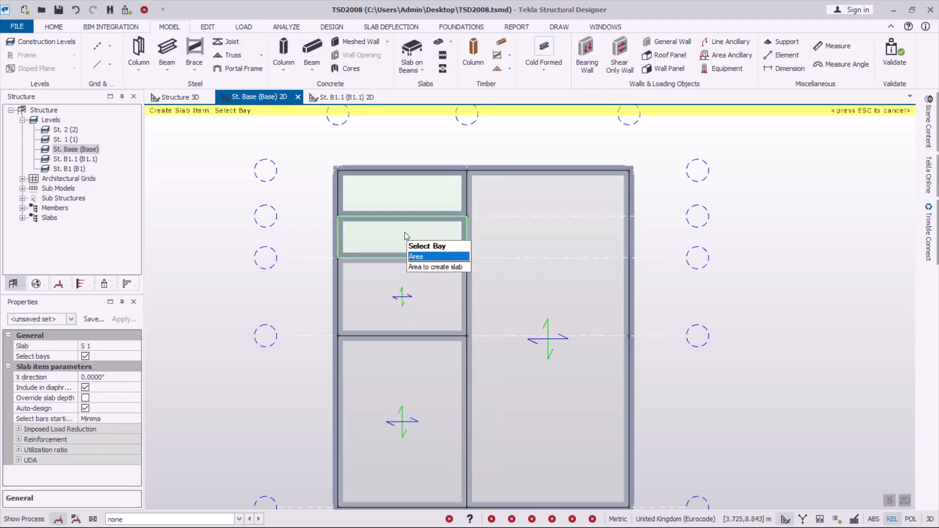
left_click(405, 235)
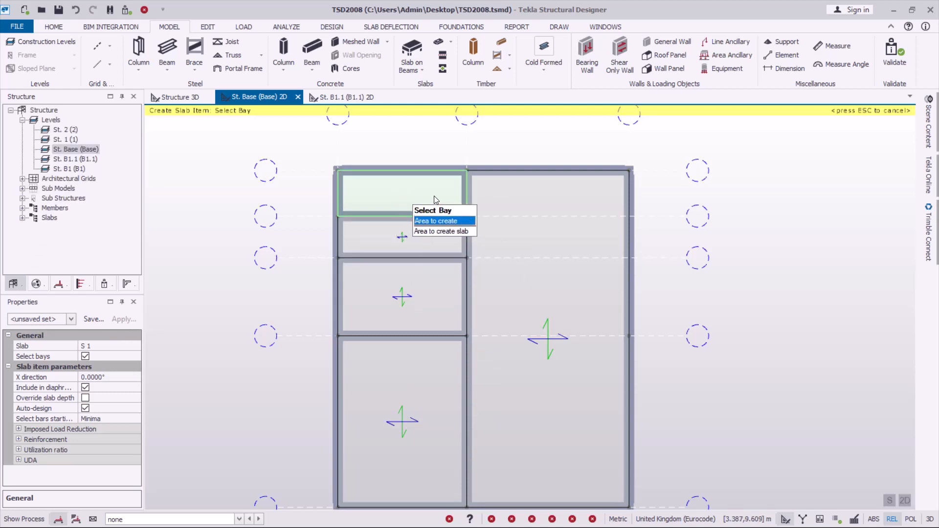
left_click(409, 199)
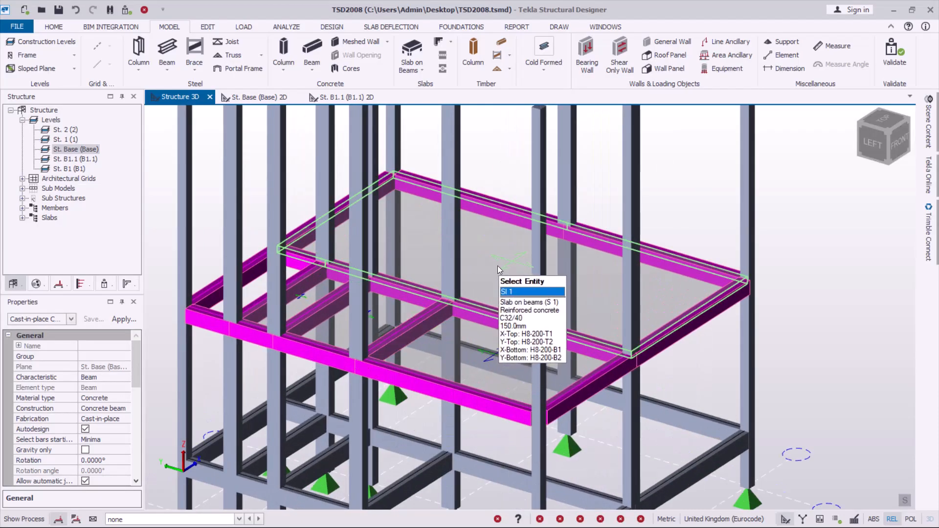
- Examine the Base level slabs, their supporting beams and the open bay in the 3D structure view
scroll(501, 269, "up", 2)
scroll(499, 366, "up", 3)
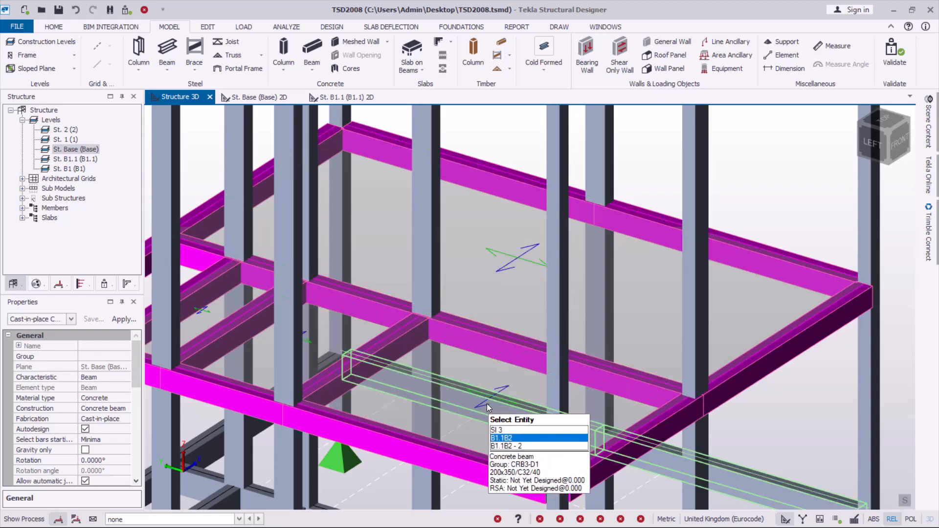
scroll(495, 381, "down", 2)
scroll(360, 345, "up", 1)
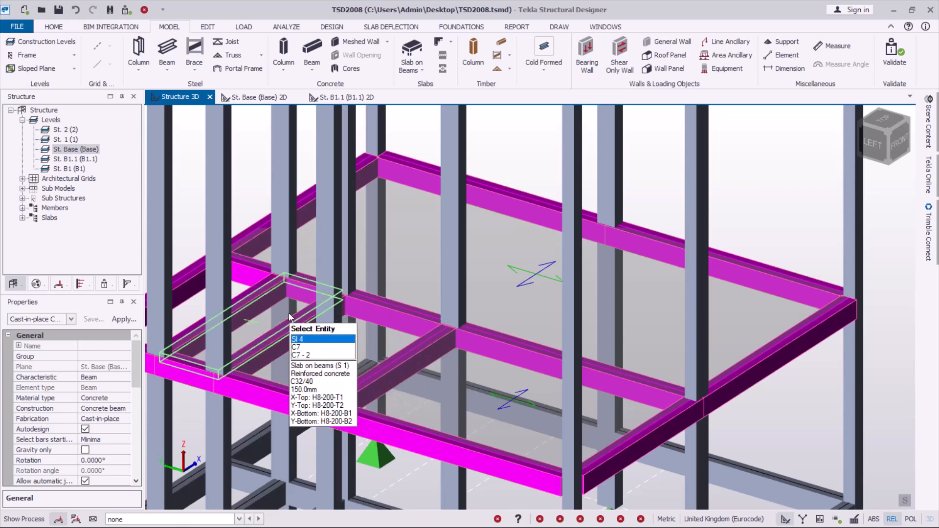
scroll(289, 313, "down", 2)
scroll(217, 315, "up", 4)
scroll(227, 307, "up", 1)
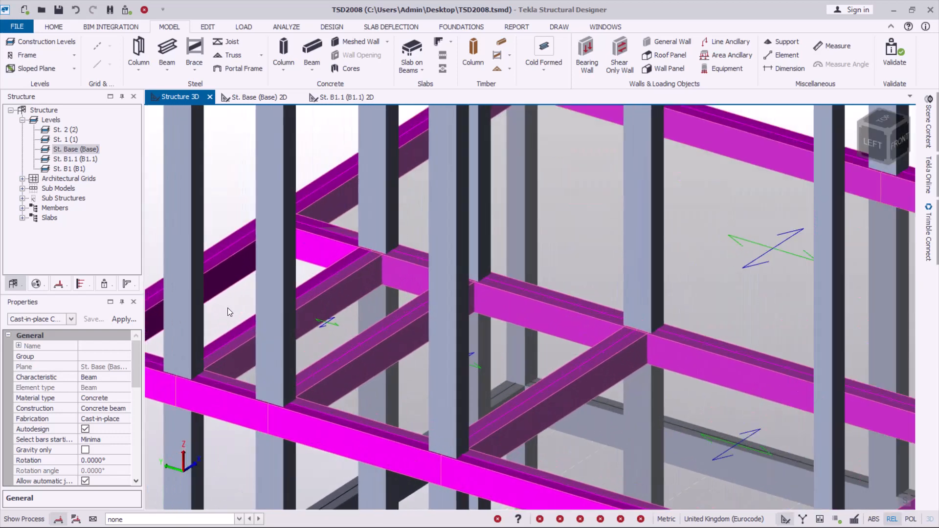
scroll(230, 310, "down", 2)
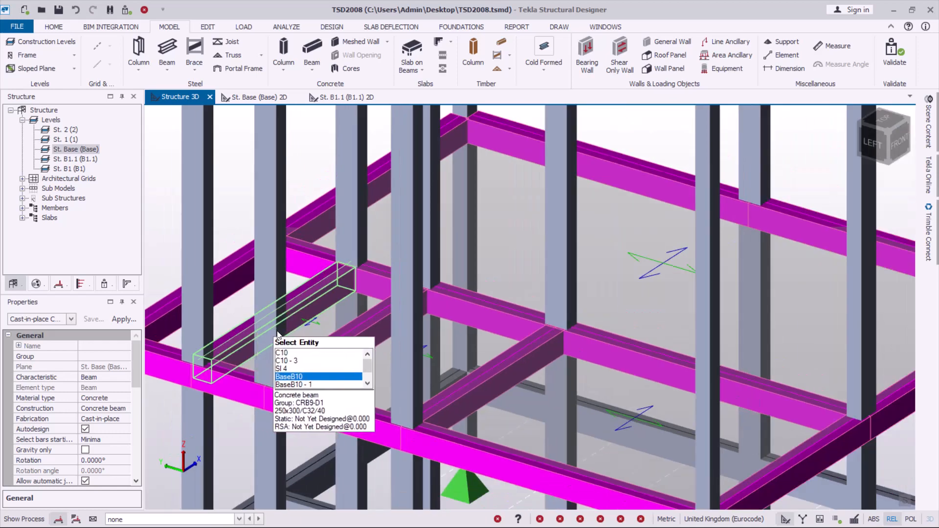
scroll(241, 328, "down", 3)
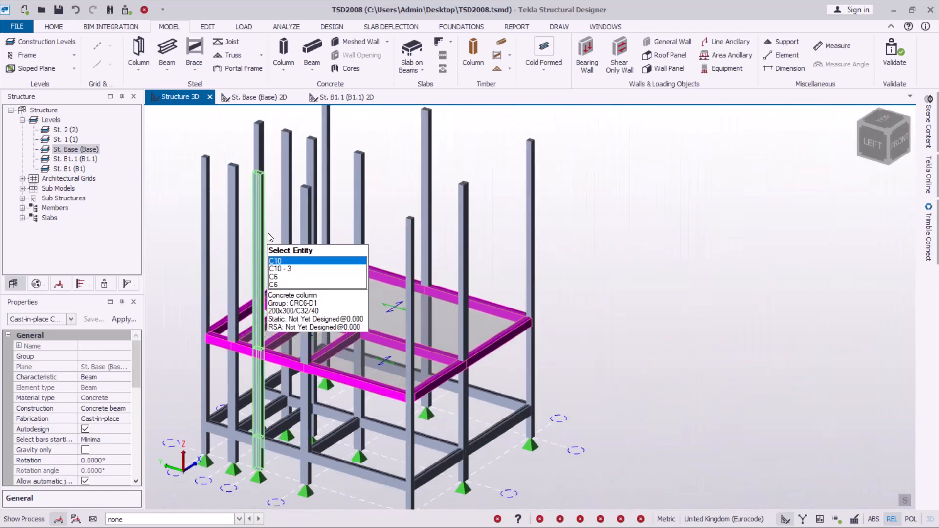
scroll(494, 324, "down", 2)
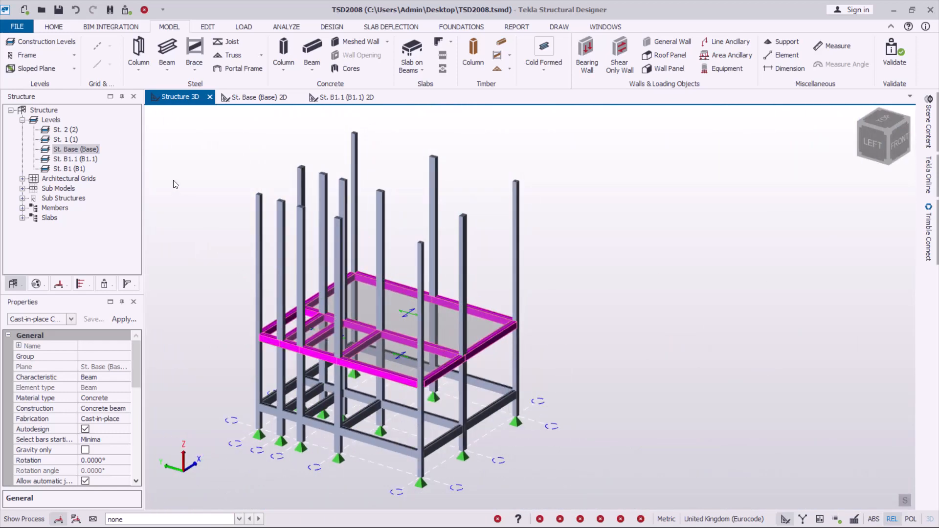
- Set the source of construction level 1 to Base to duplicate the Base floor's beams and slabs there
left_click(41, 44)
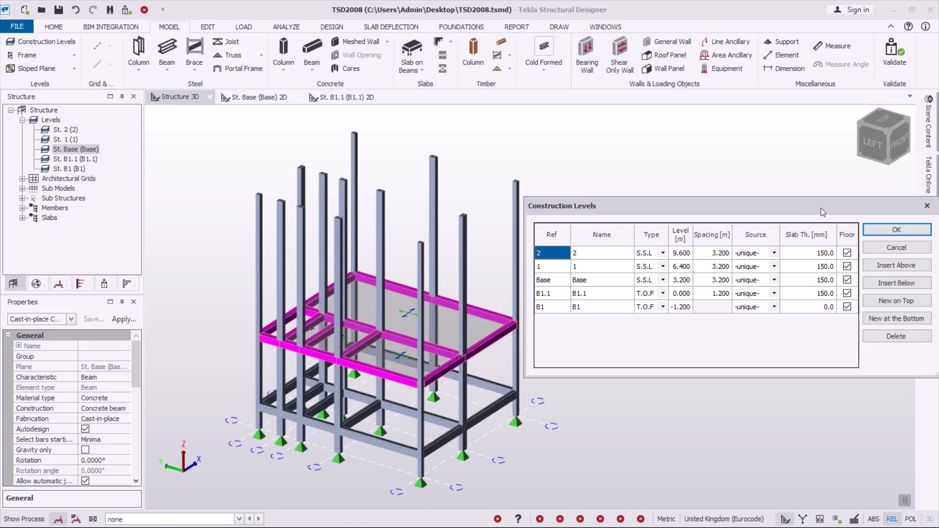
left_click_drag(821, 208, 793, 210)
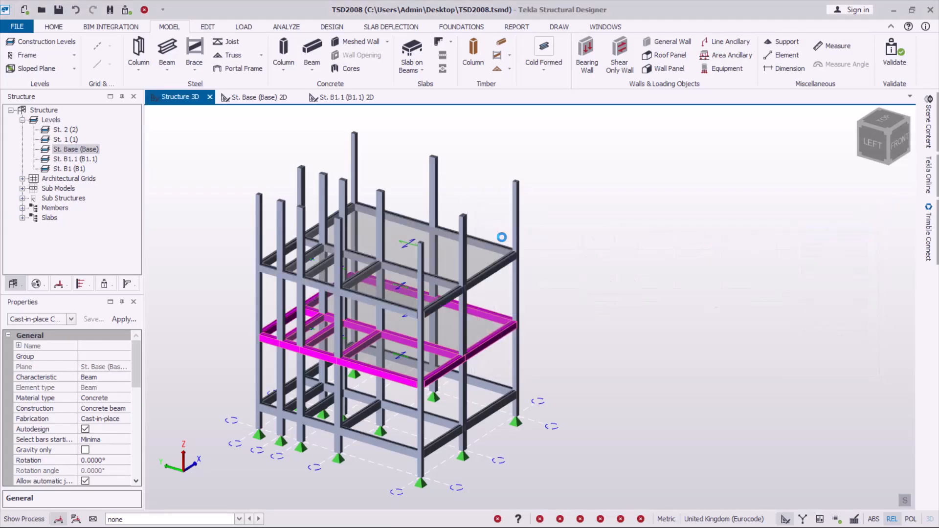
scroll(412, 274, "up", 5)
scroll(592, 386, "down", 5)
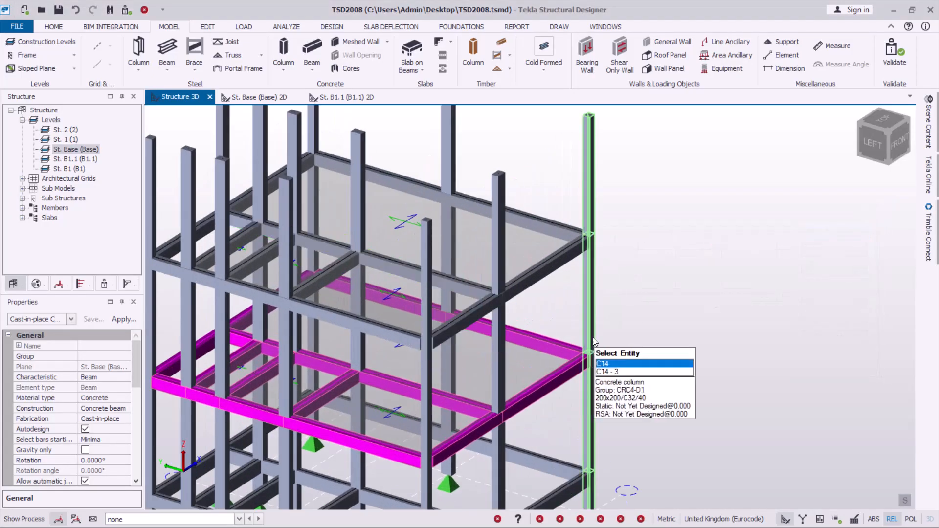
- Set the source of construction level 1 to -unique- and the source of level 2 to 1 to duplicate the floor there
left_click(46, 41)
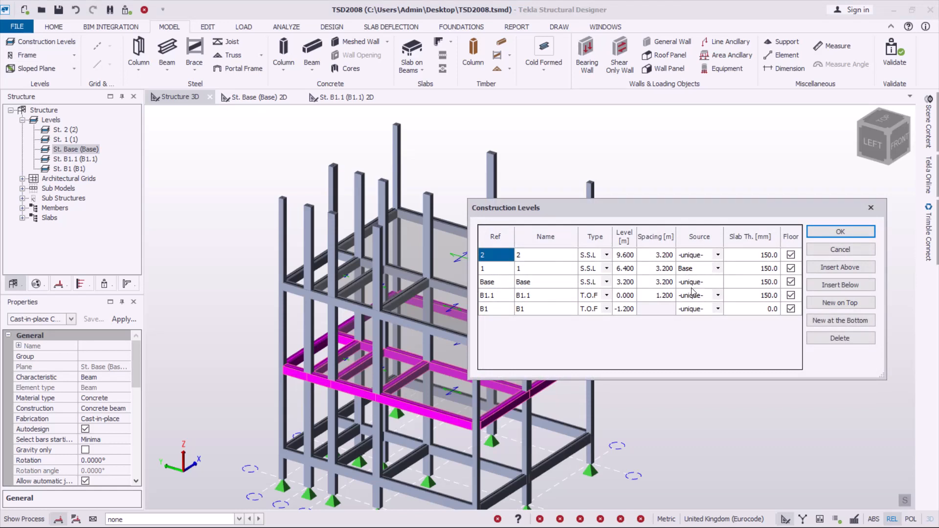
left_click(714, 282)
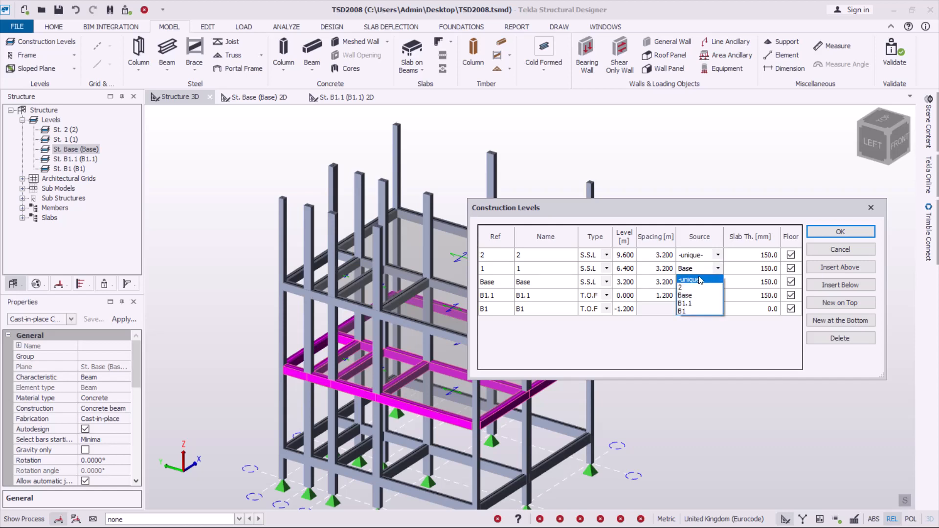
left_click(700, 280)
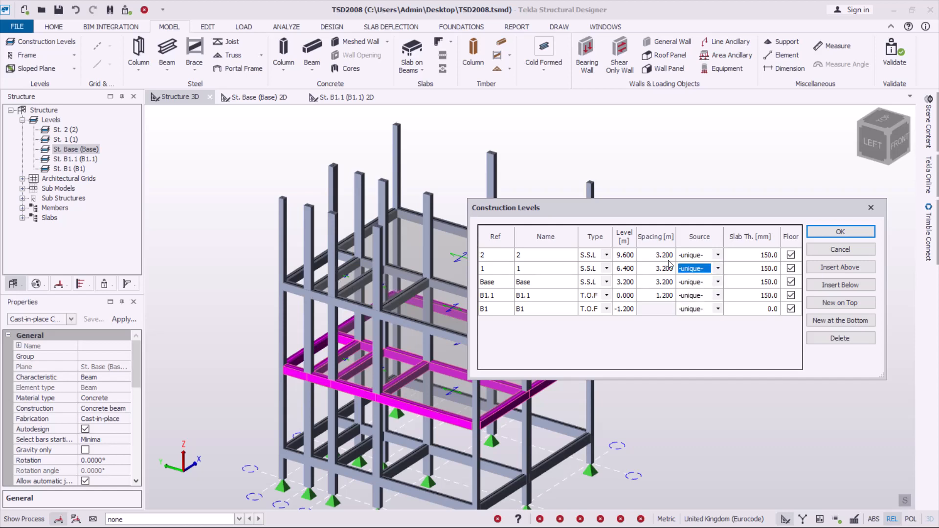
left_click(718, 255)
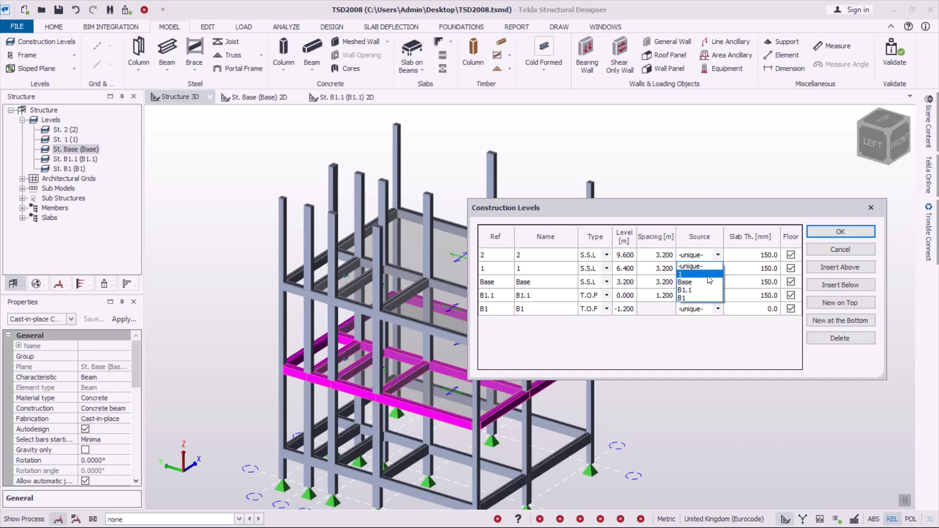
left_click(708, 275)
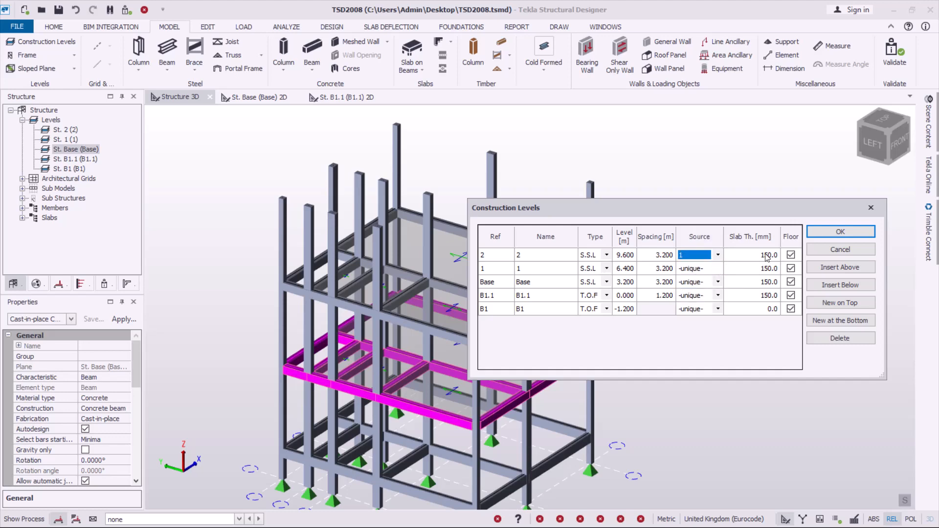
left_click(828, 231)
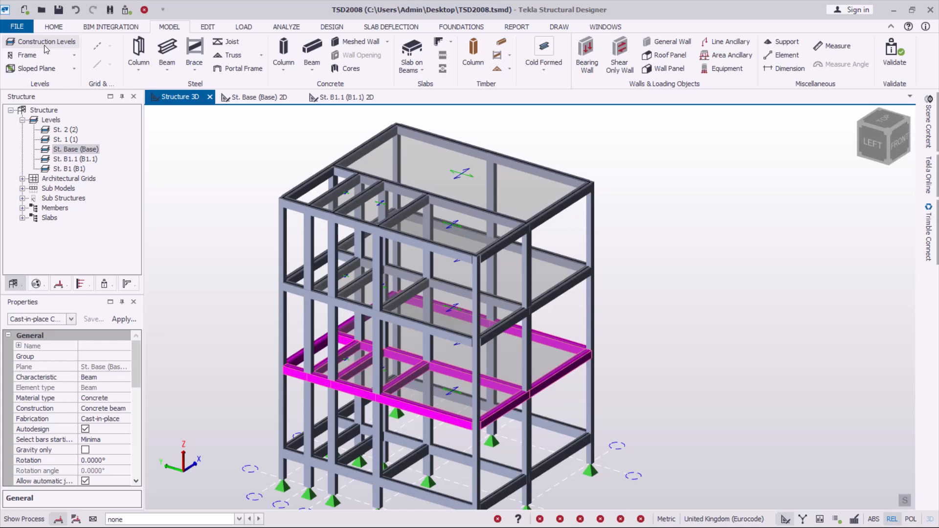
- Set the source of construction level 2 to -unique- to make it independent of level 1
left_click(45, 46)
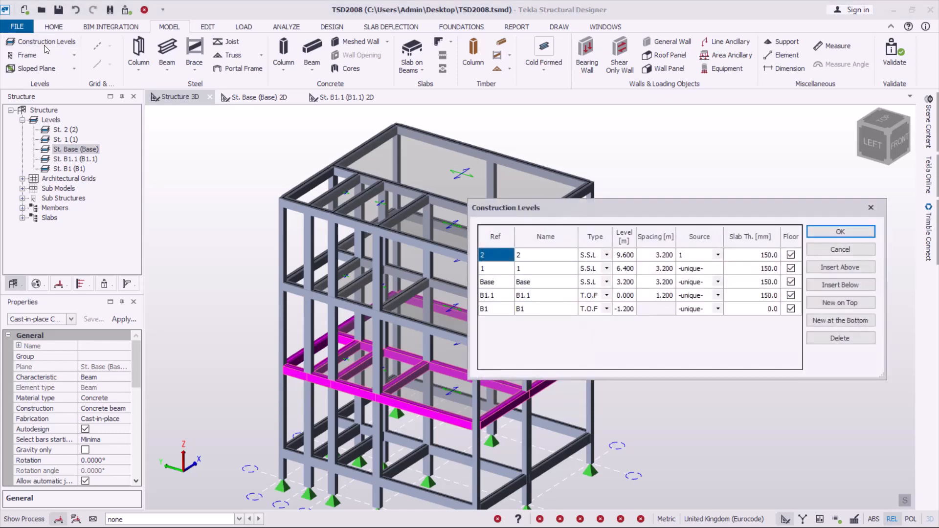
left_click(718, 255)
left_click(707, 267)
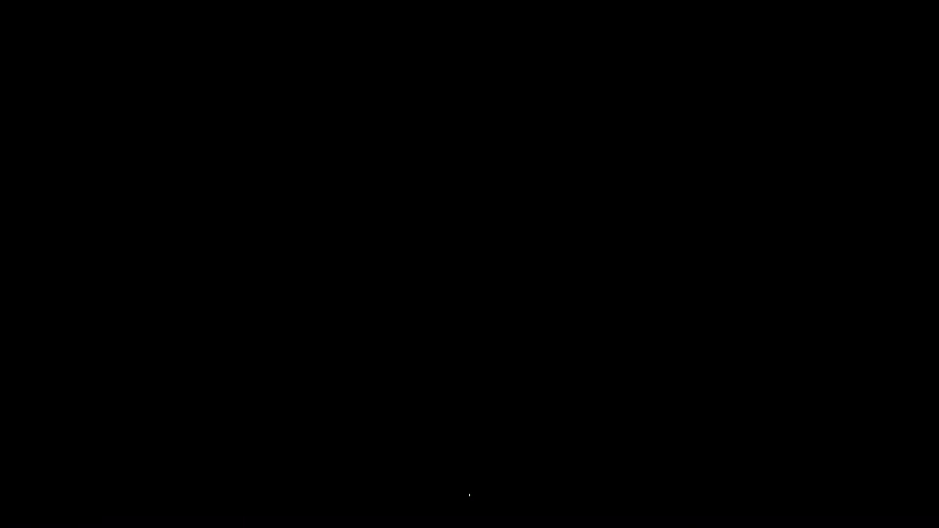